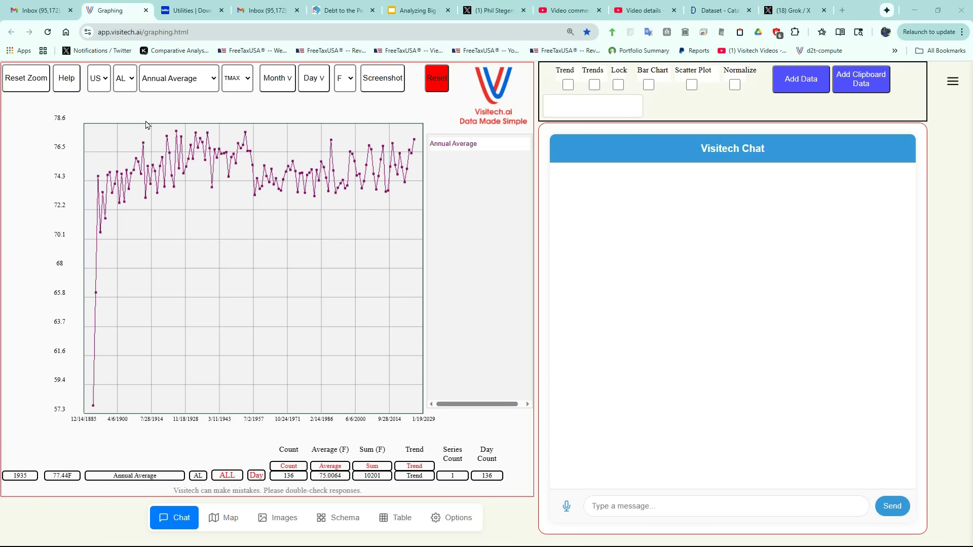
Select the state IN and the COLUMBUS station to chart its daily maximum temperatures
left_click(125, 84)
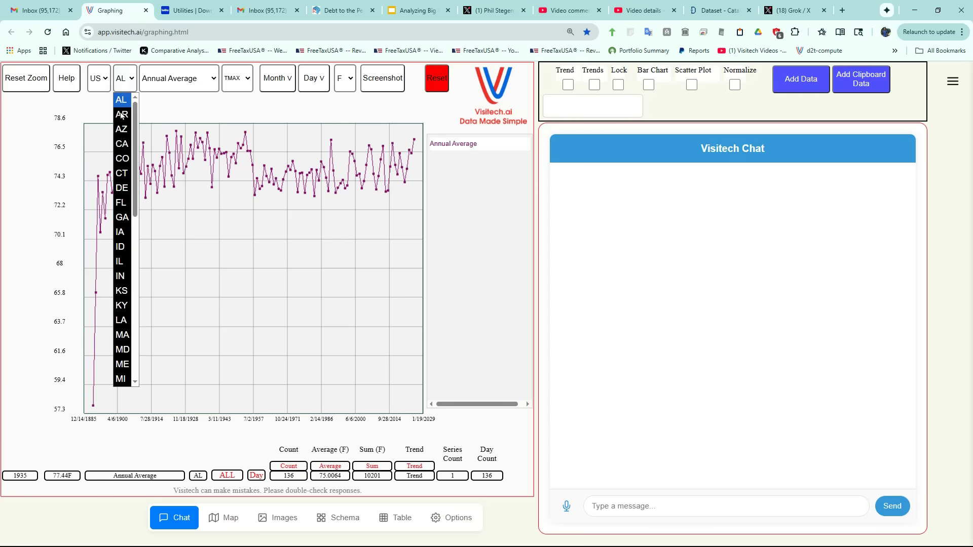
left_click(120, 277)
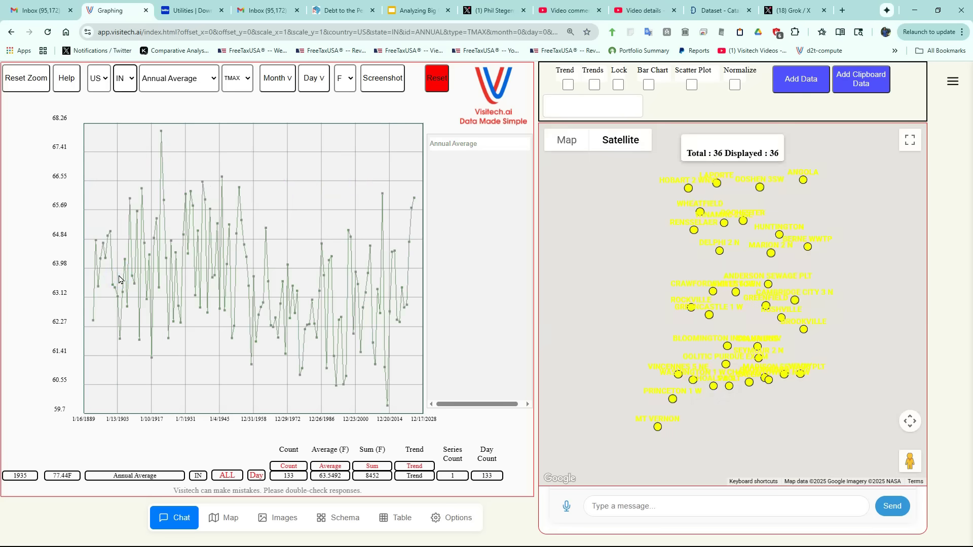
left_click(175, 88)
left_click(181, 231)
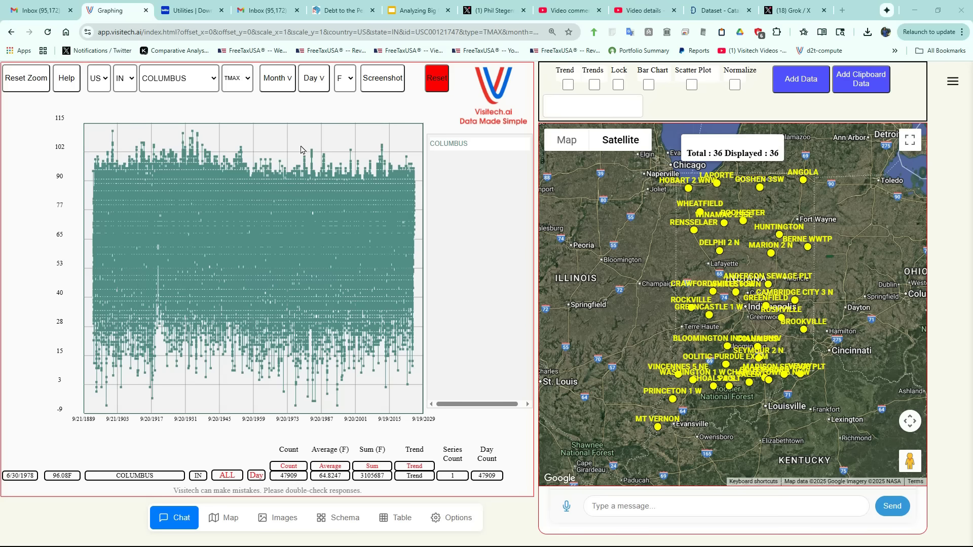
Select the Columbus series and zoom the satellite map onto the Columbus station marker
left_click(297, 208)
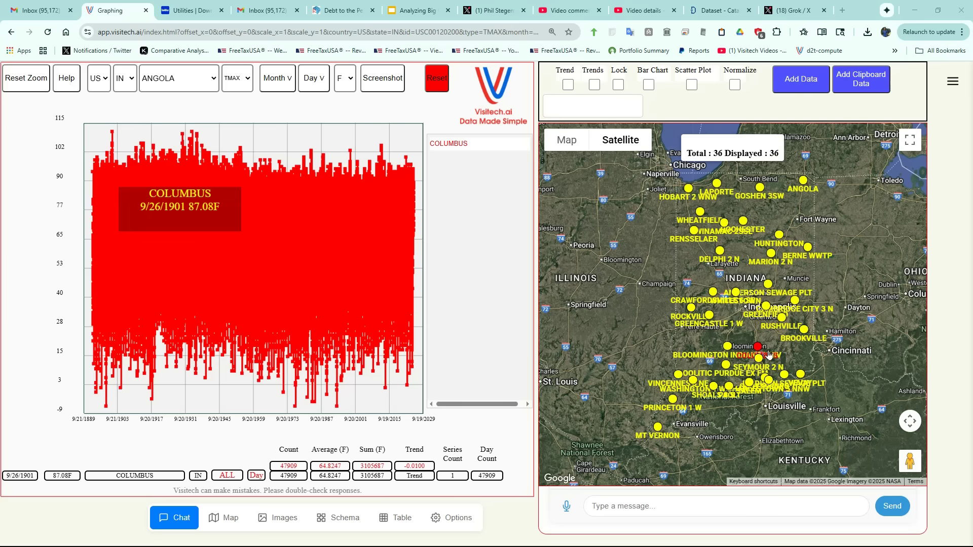
scroll(768, 347, "up", 2)
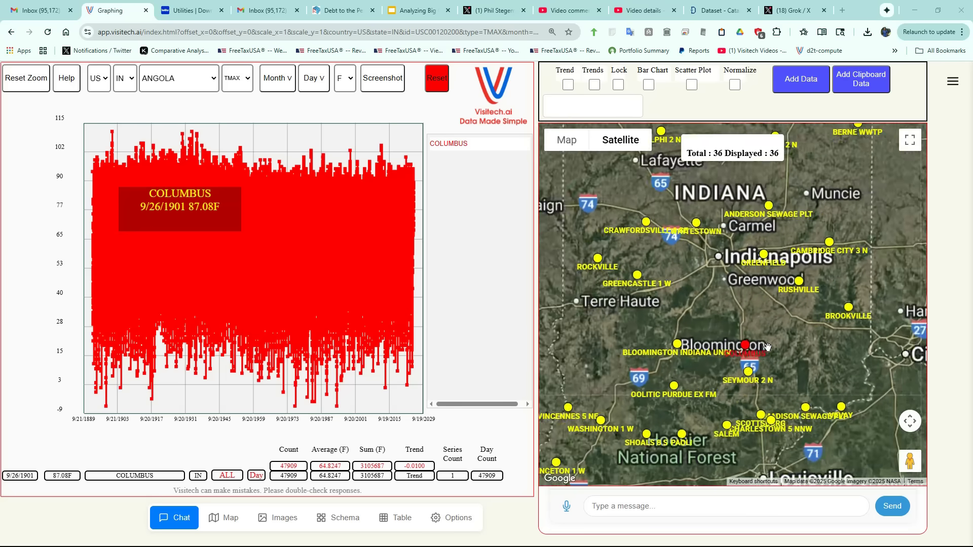
scroll(768, 347, "up", 2)
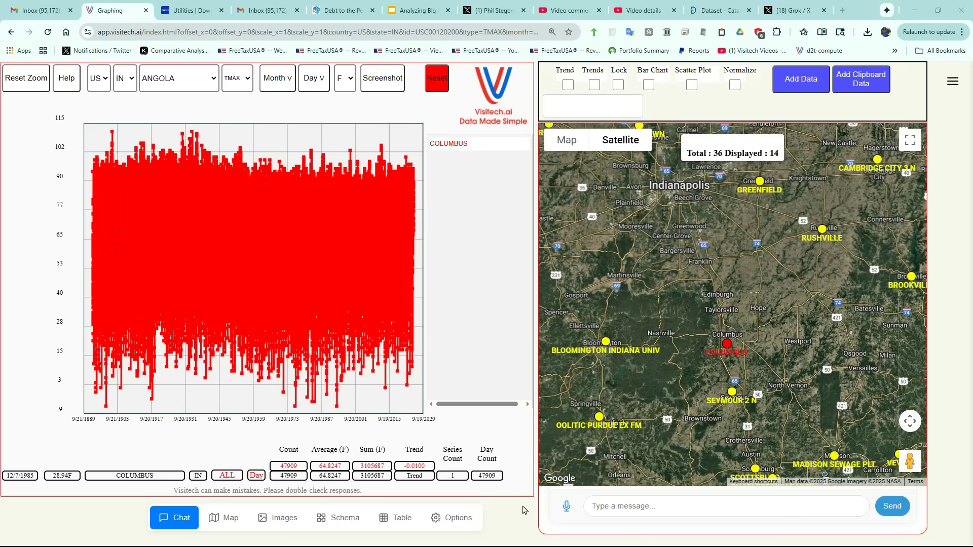
left_click(567, 511)
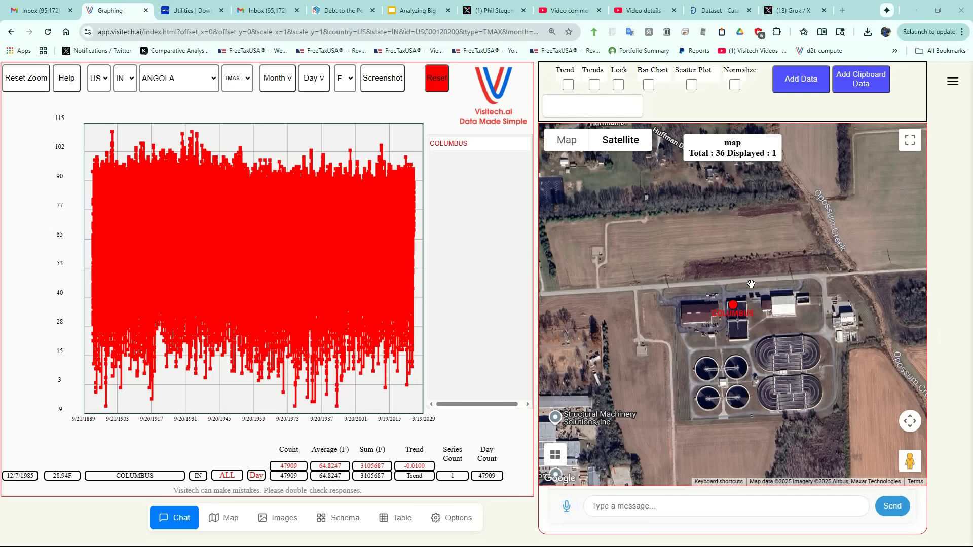
Drop into Street View at the Columbus station and move along the adjacent rural road
left_click_drag(910, 461, 593, 292)
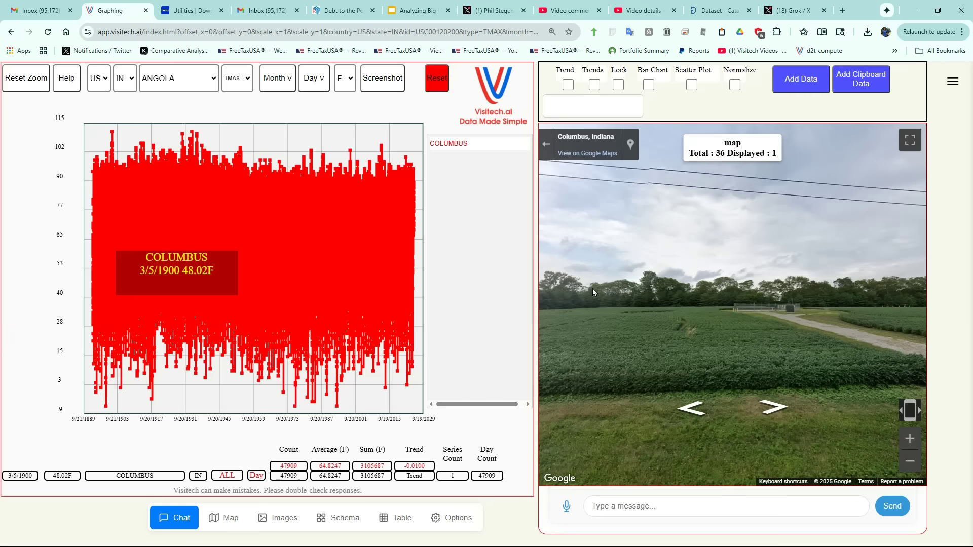
left_click_drag(615, 337, 724, 341)
left_click(724, 341)
left_click(767, 349)
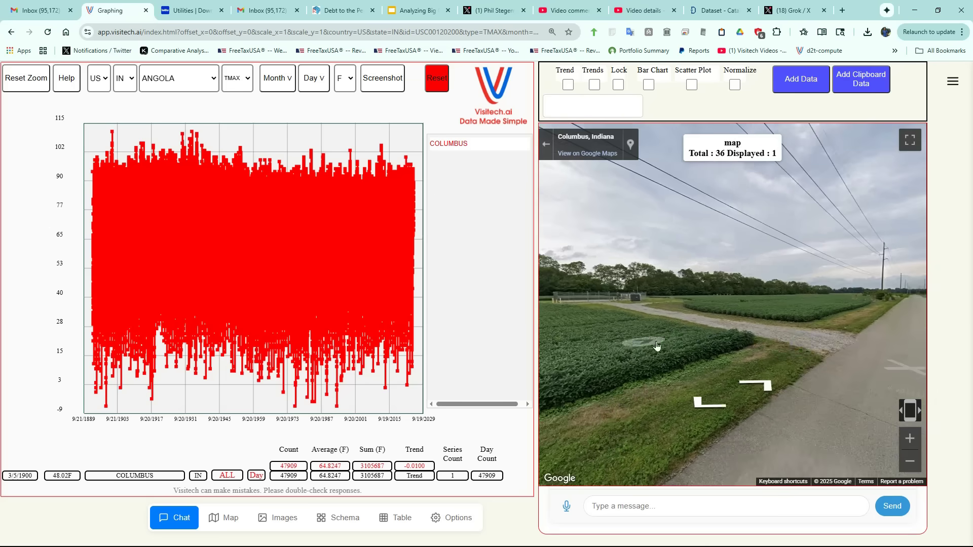
mouse_move(114, 135)
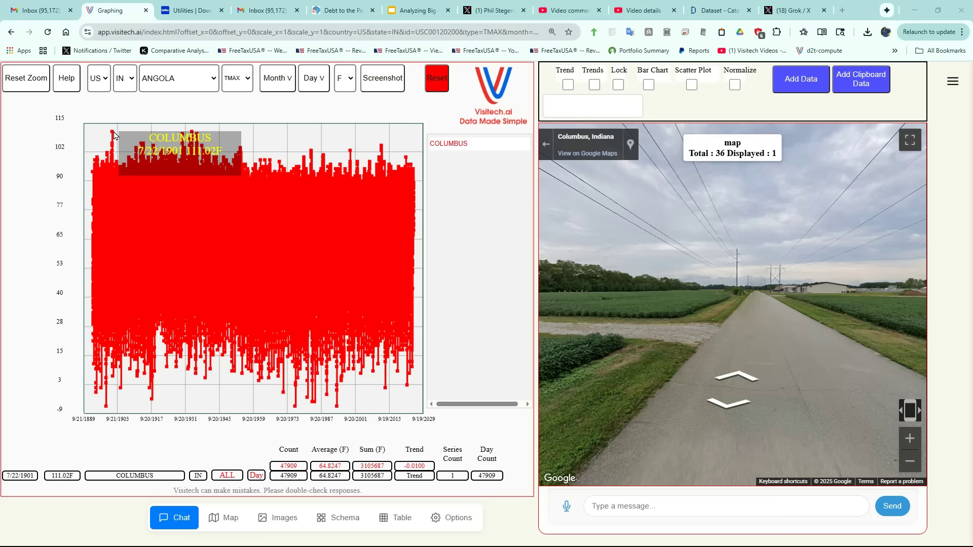
mouse_move(193, 134)
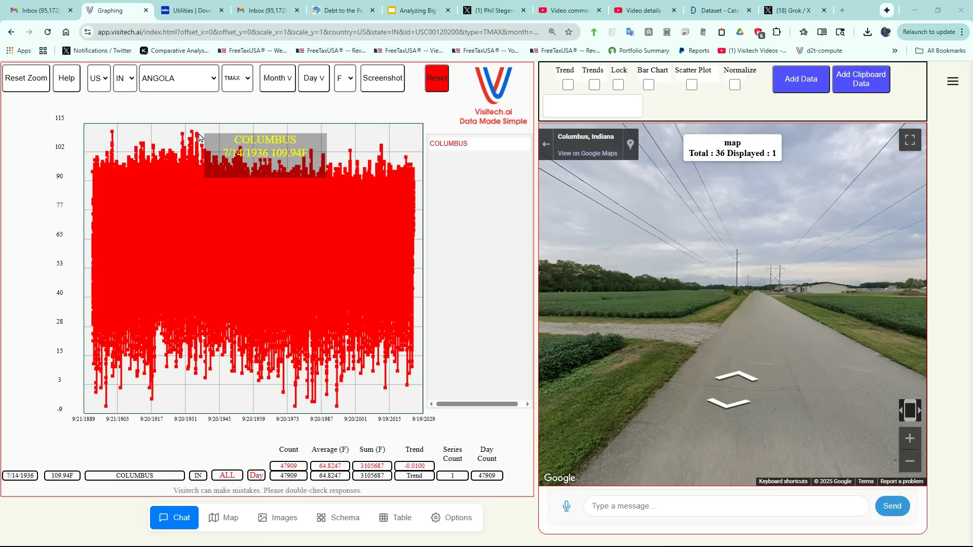
mouse_move(407, 160)
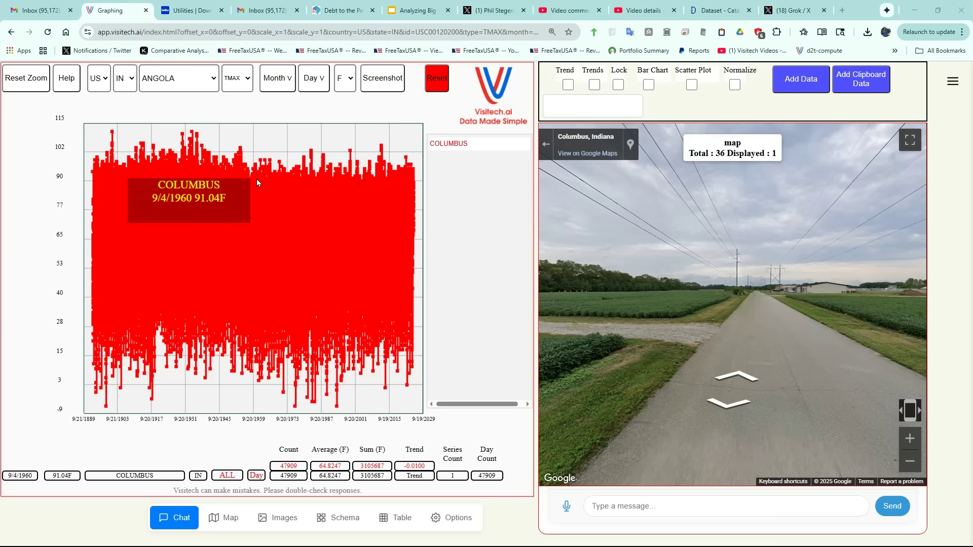
mouse_move(253, 178)
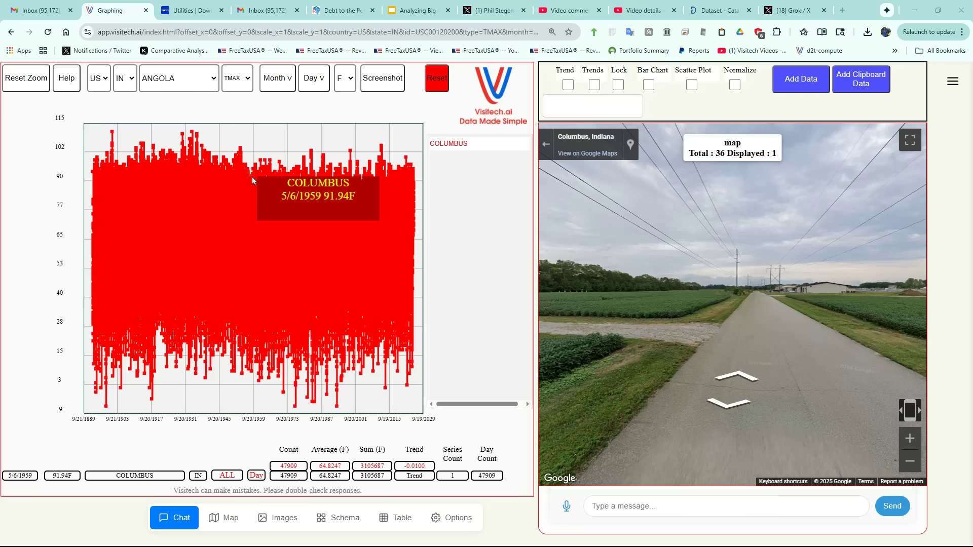
Dictate 'Group by year and count the number of days over 90' to chart yearly 90°F days
left_click(564, 508)
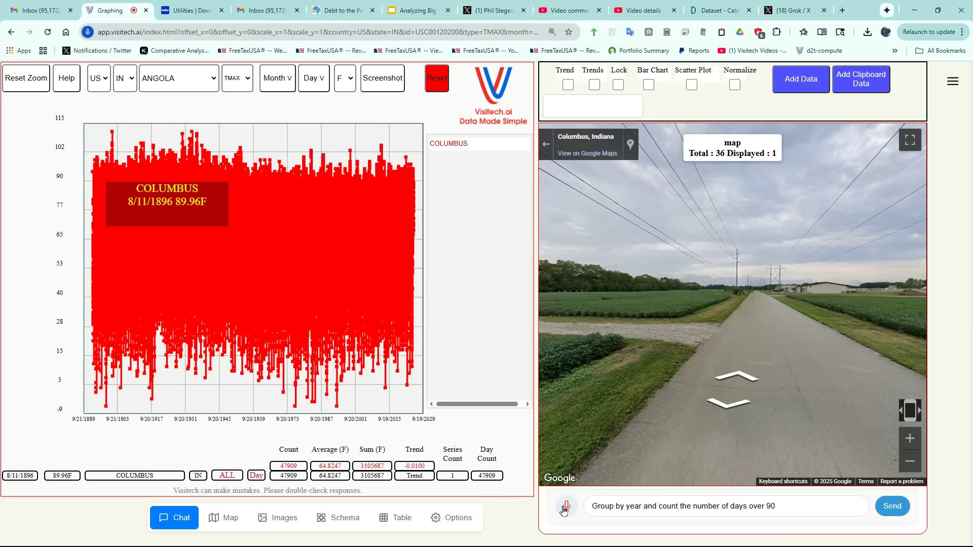
left_click(563, 508)
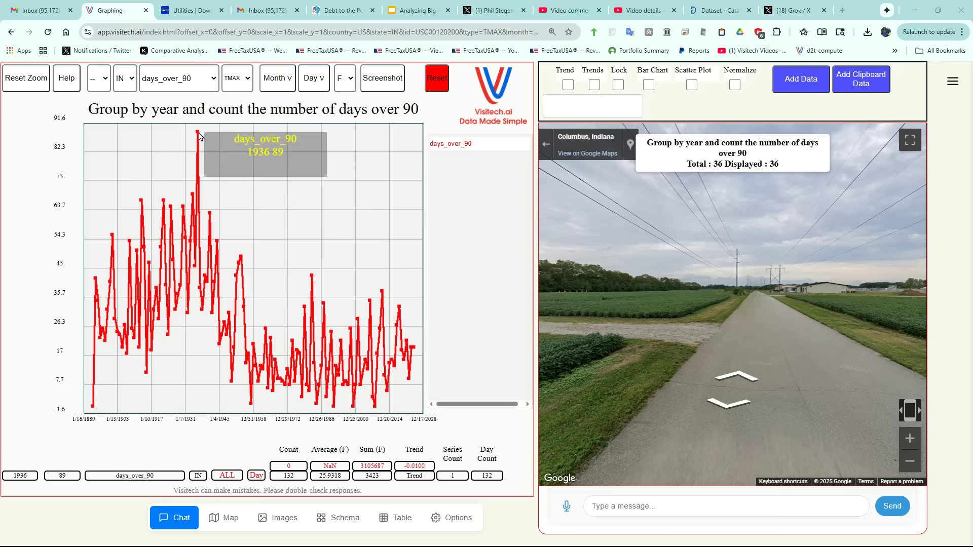
mouse_move(415, 351)
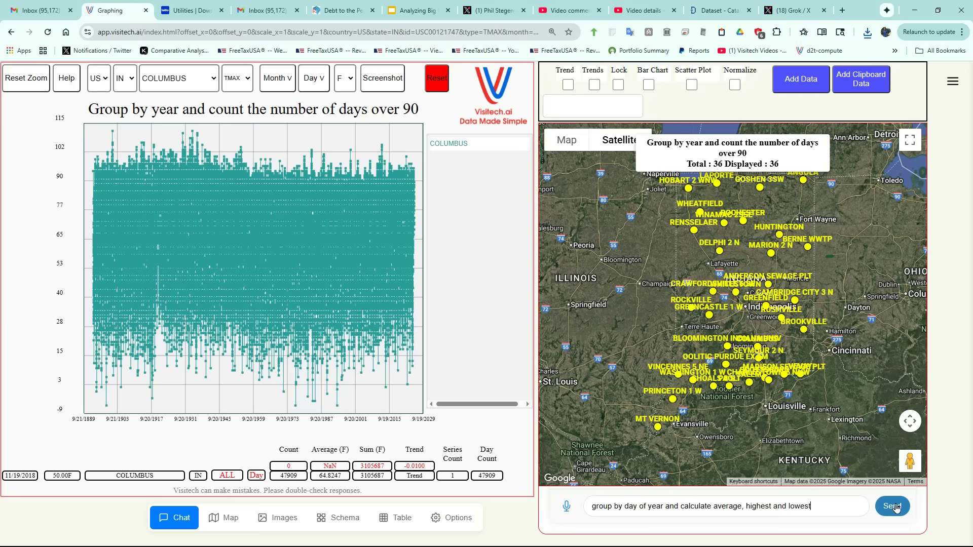
Send 'group by day of year and calculate average, highest and lowest' for the Columbus series
left_click(896, 509)
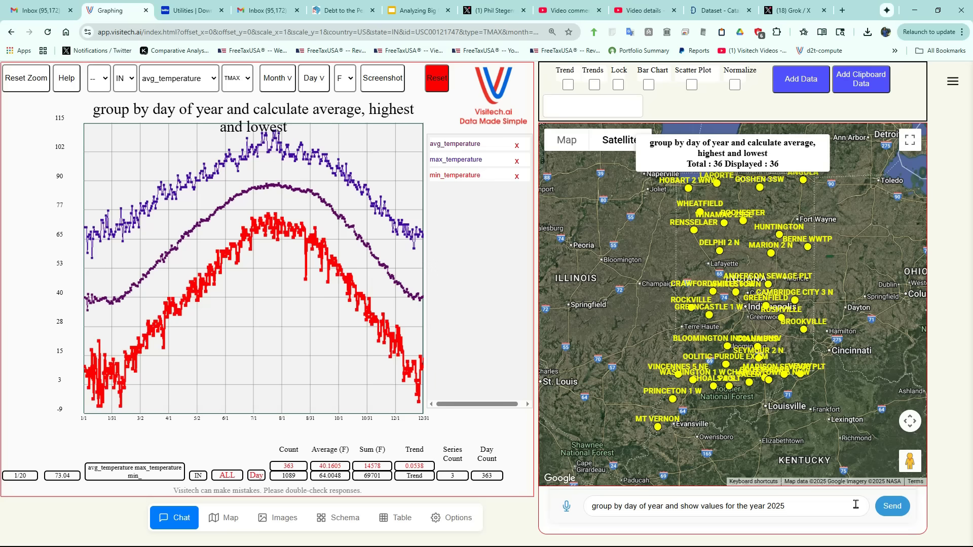
Send 'group by day of year and show values for the year 2025' to overlay 2025 values
left_click(892, 508)
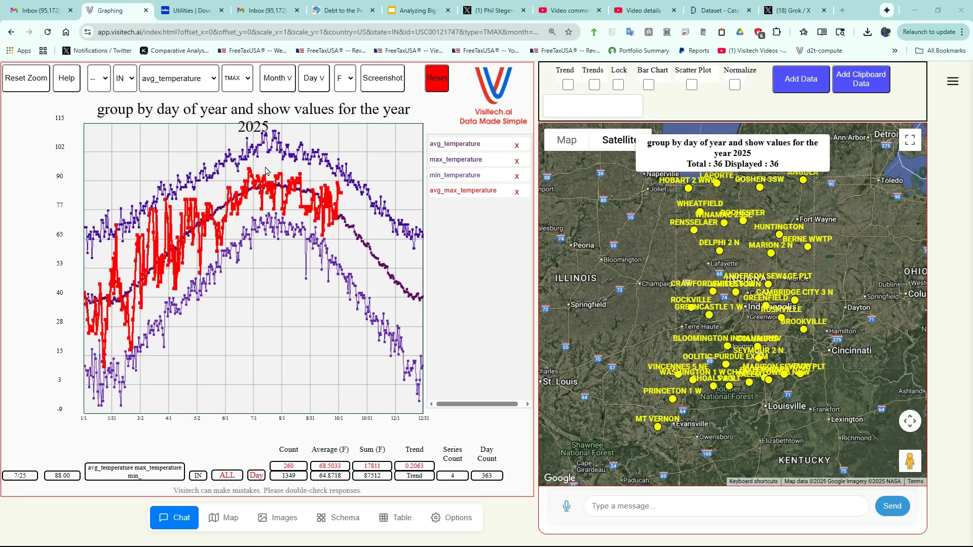
mouse_move(170, 210)
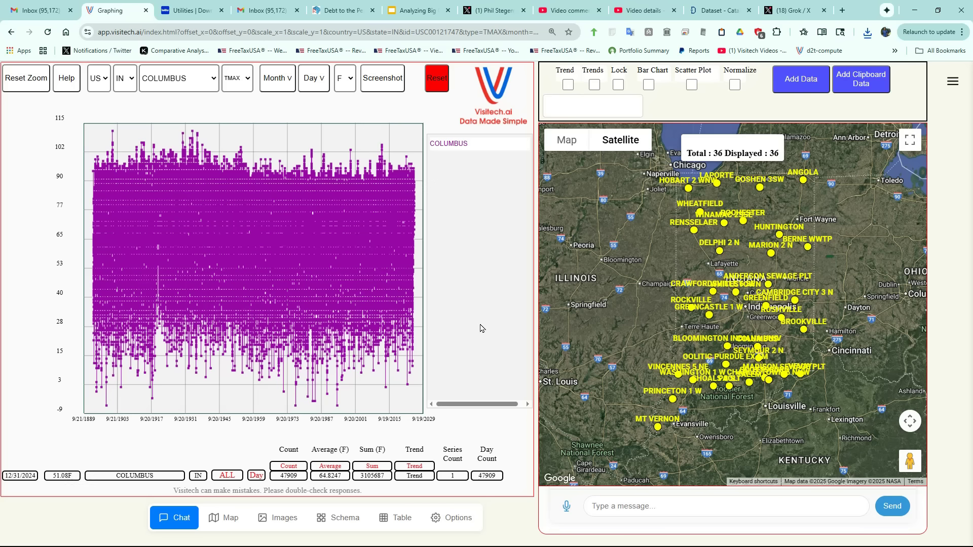
Dictate 'graph by year' to plot each year separately, then emphasize the average 1901 series
left_click(567, 512)
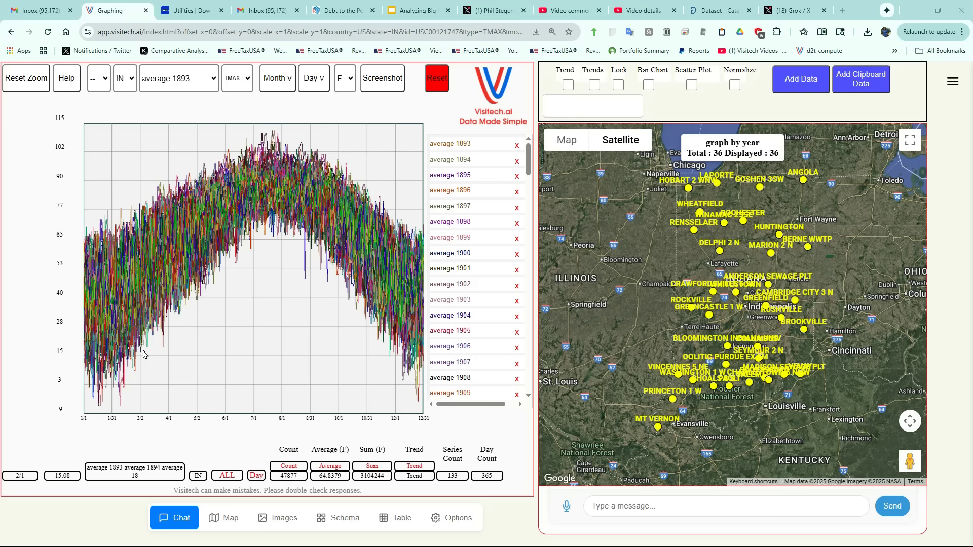
left_click(273, 134)
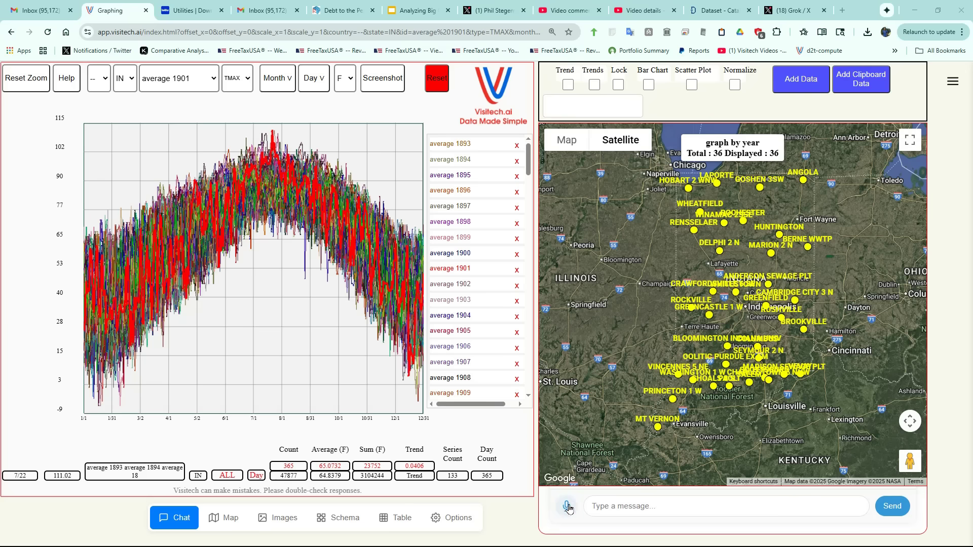
Dictate a request to rank the yearly series, then emphasize 1921 and its average readout
left_click(568, 507)
left_click(567, 507)
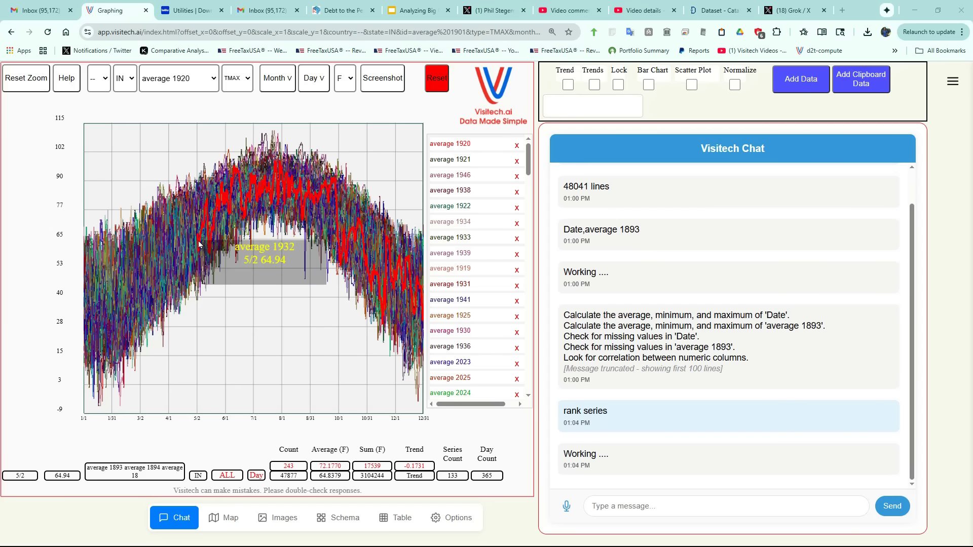
left_click(443, 160)
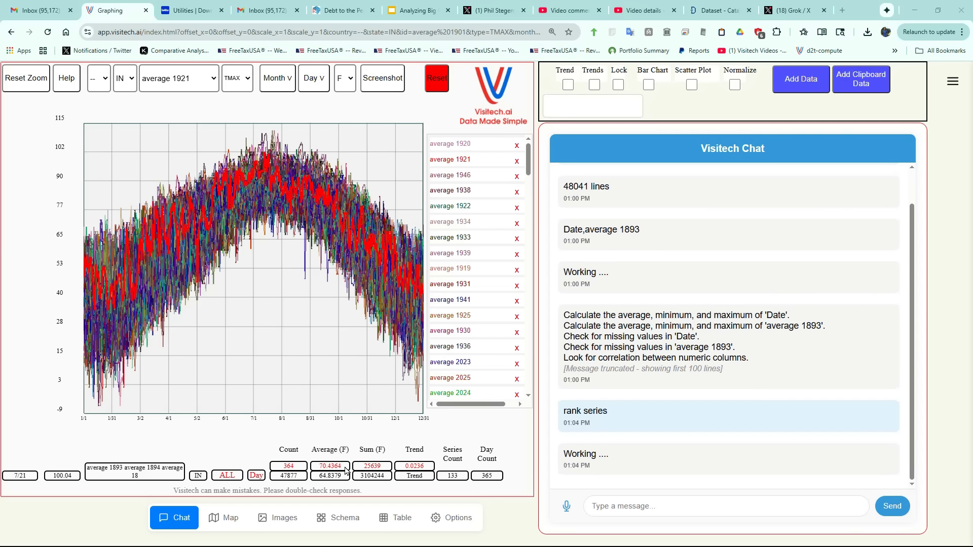
left_click_drag(344, 469, 320, 469)
Highlight the top warm years 1946, 1938, 1922, 1934 and 1933 in turn
left_click(453, 176)
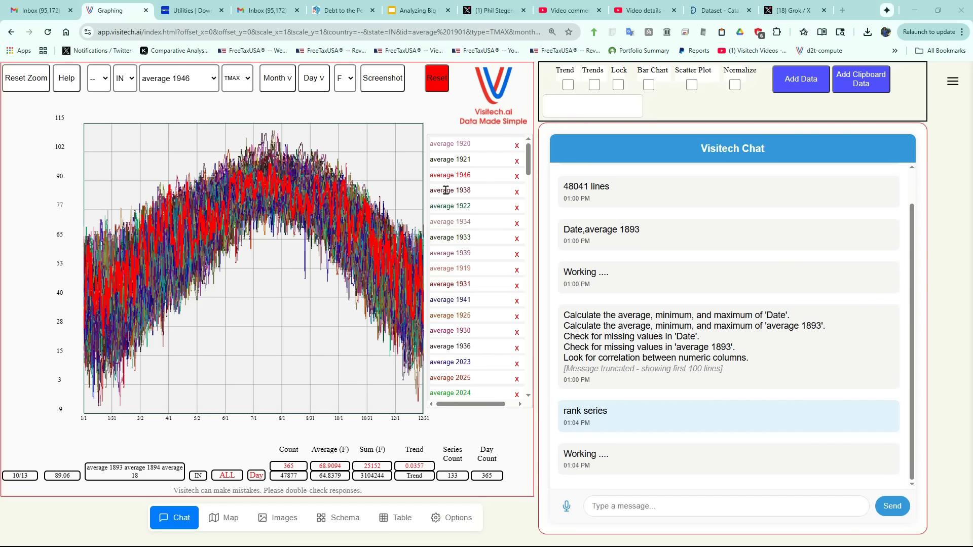
left_click(446, 190)
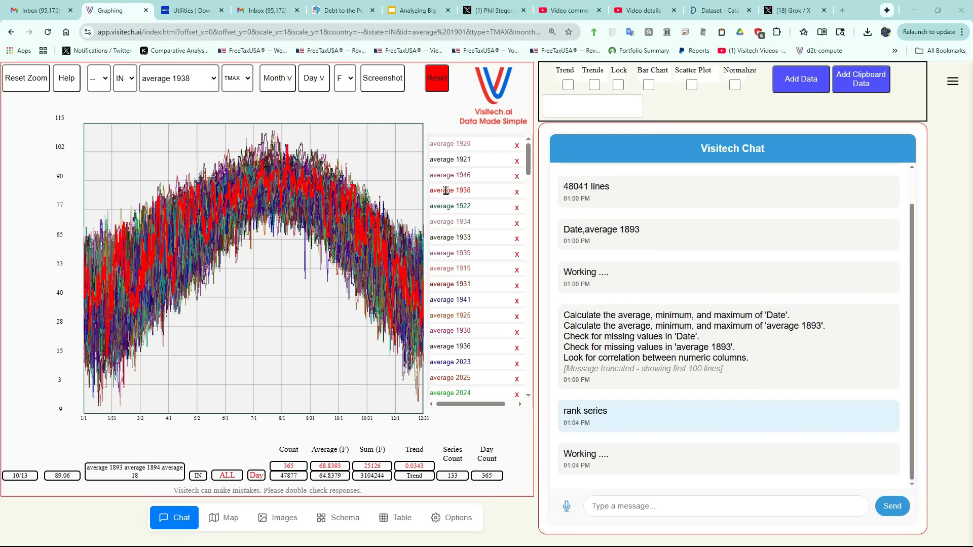
left_click(443, 207)
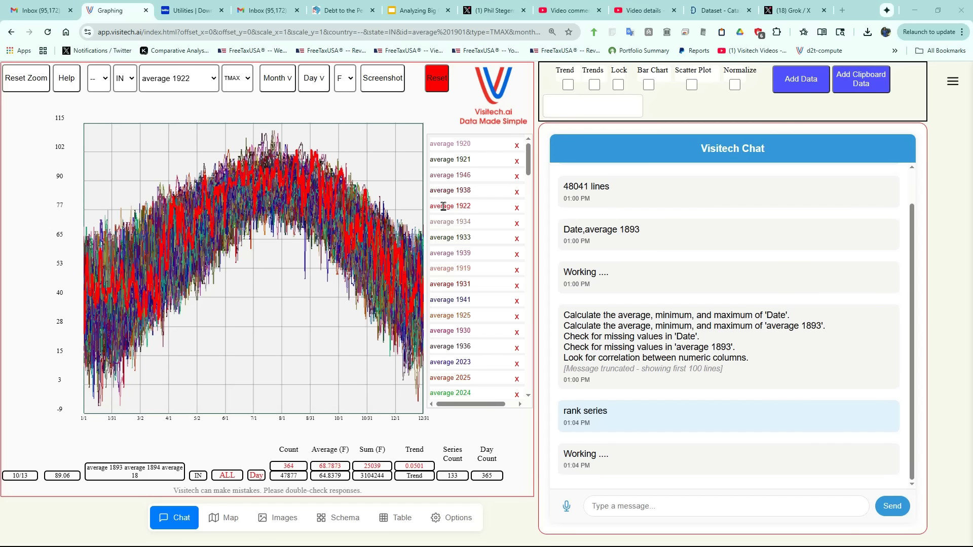
left_click(442, 222)
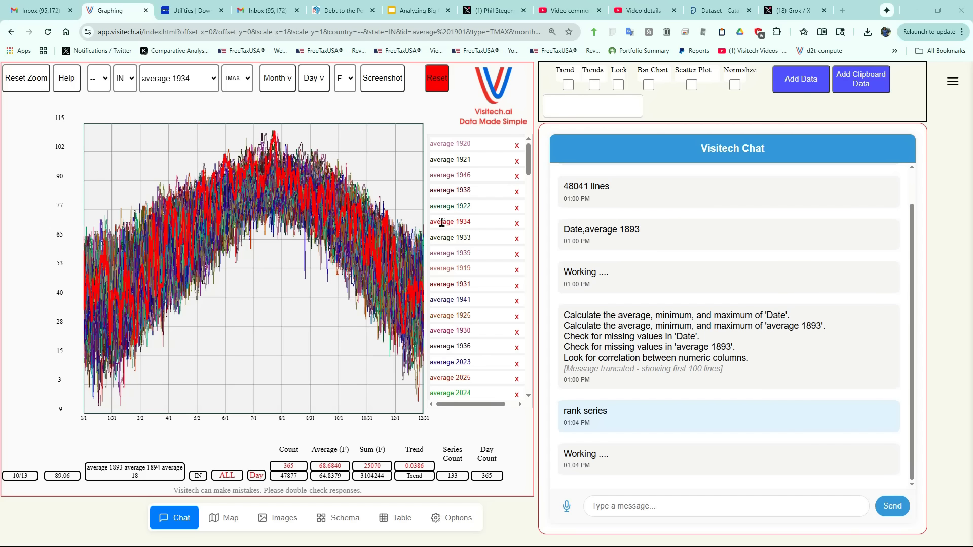
left_click(439, 237)
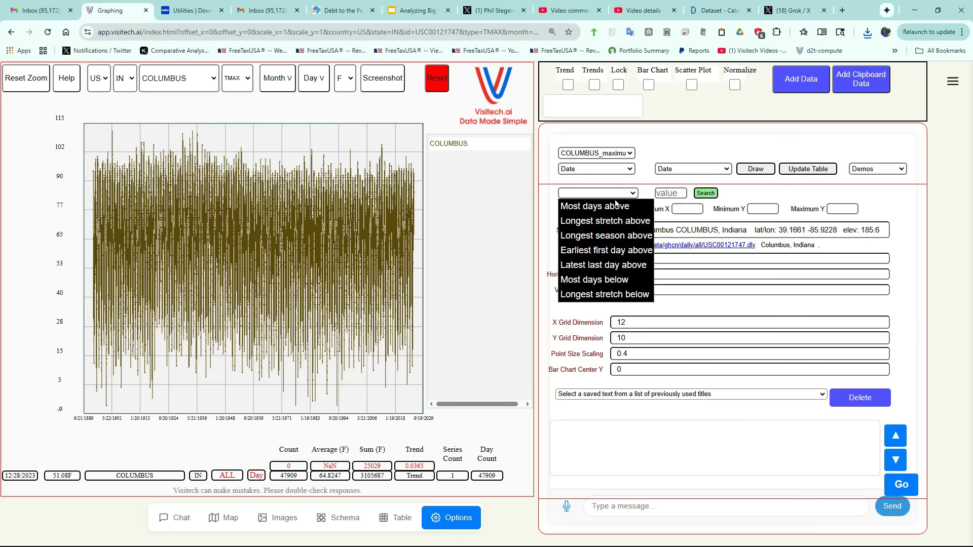
Run a 'Longest stretch above' 90 search, yielding 27 days from 7/8/1901 to 8/5/1901
left_click(618, 222)
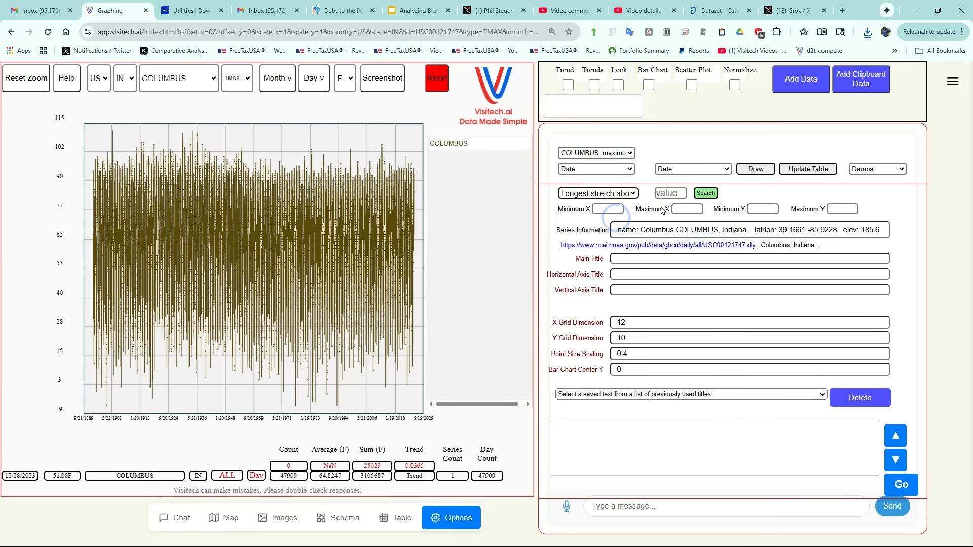
left_click(662, 193)
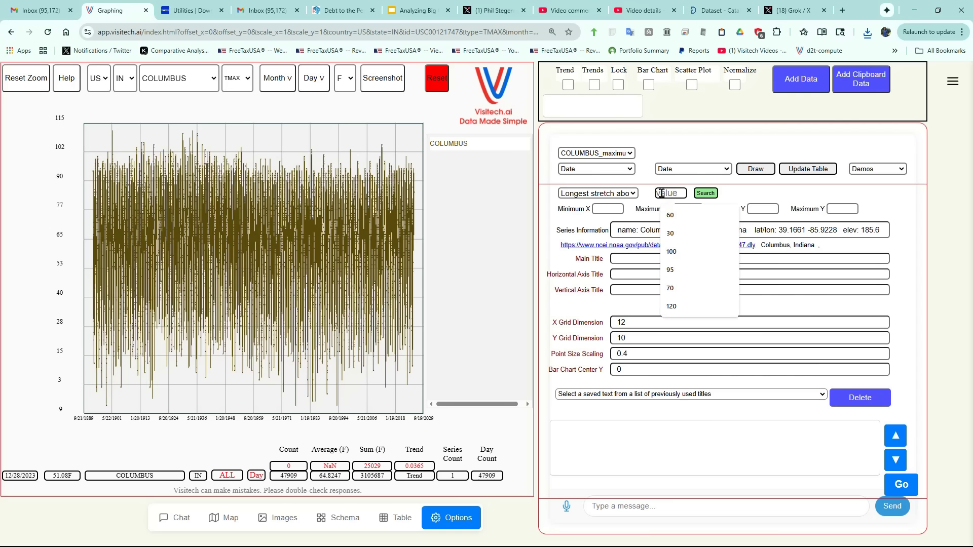
type("90")
left_click(710, 196)
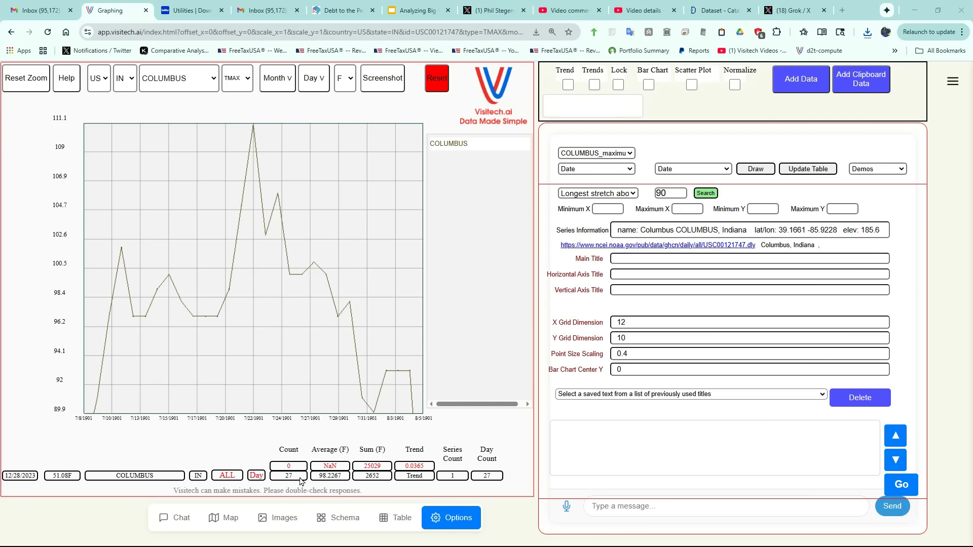
Switch the series from TMAX to PRCP and zoom into rain spikes, revealing 6.37 in on 7/20/1998
left_click(242, 80)
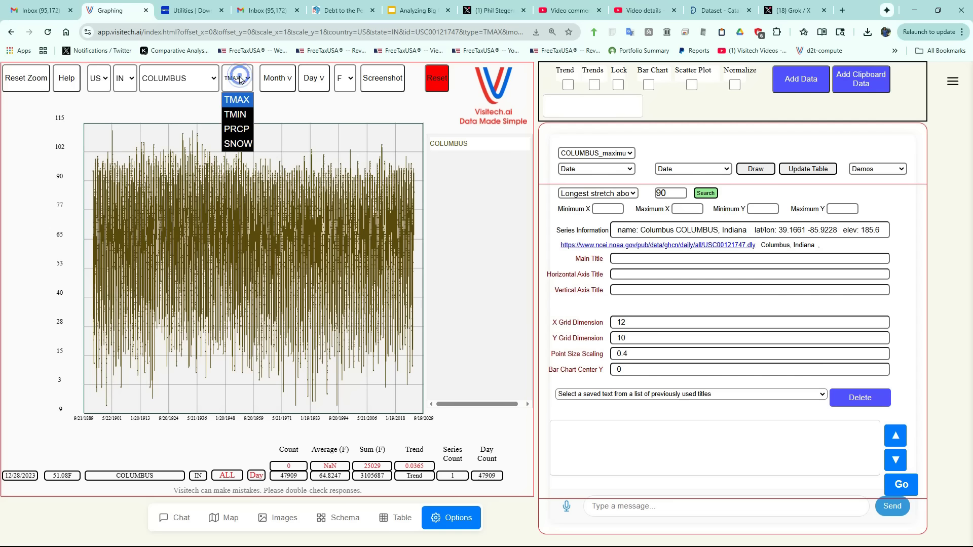
left_click(242, 129)
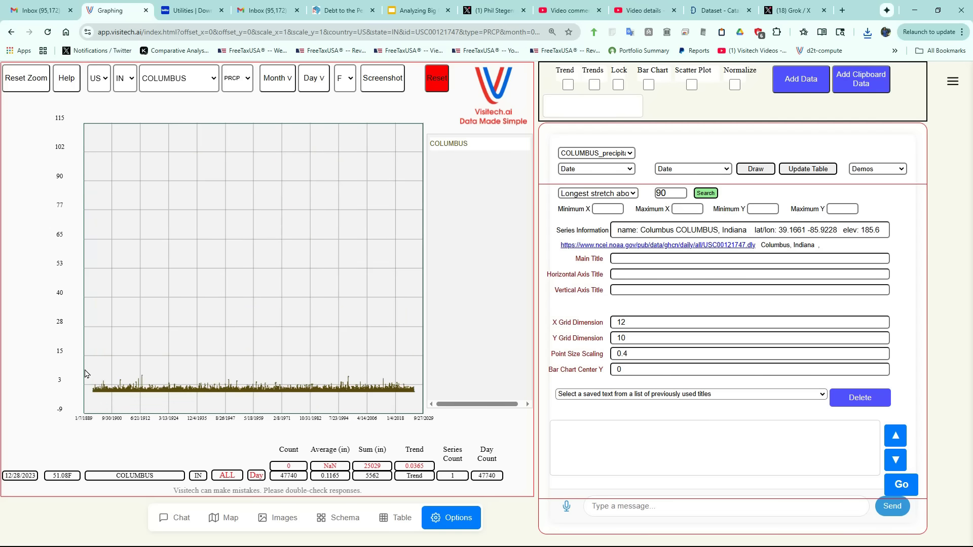
left_click_drag(85, 373, 419, 403)
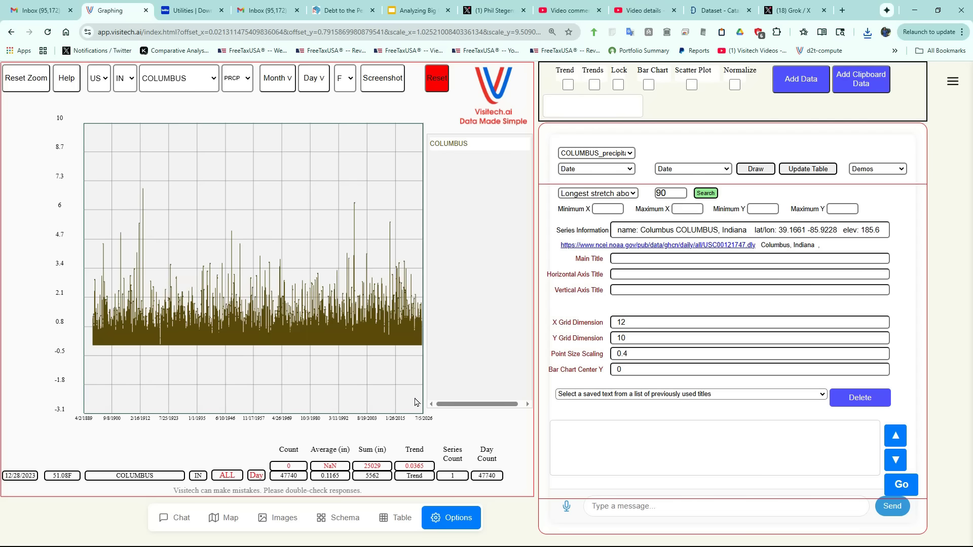
scroll(182, 218, "down", 1)
mouse_move(149, 190)
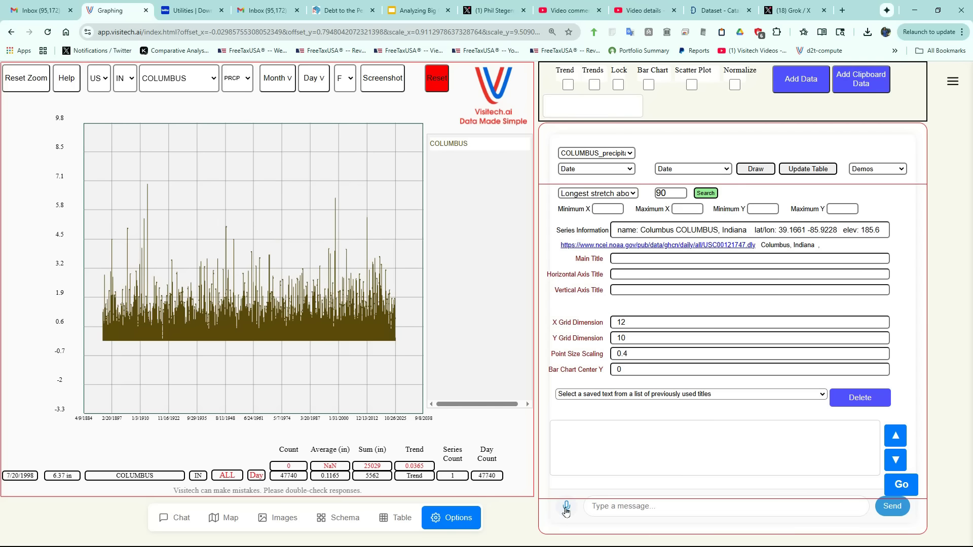
Dictate 'annual total', drop the daily COLUMBUS series, and reset zoom so _Total fills the chart
left_click(566, 508)
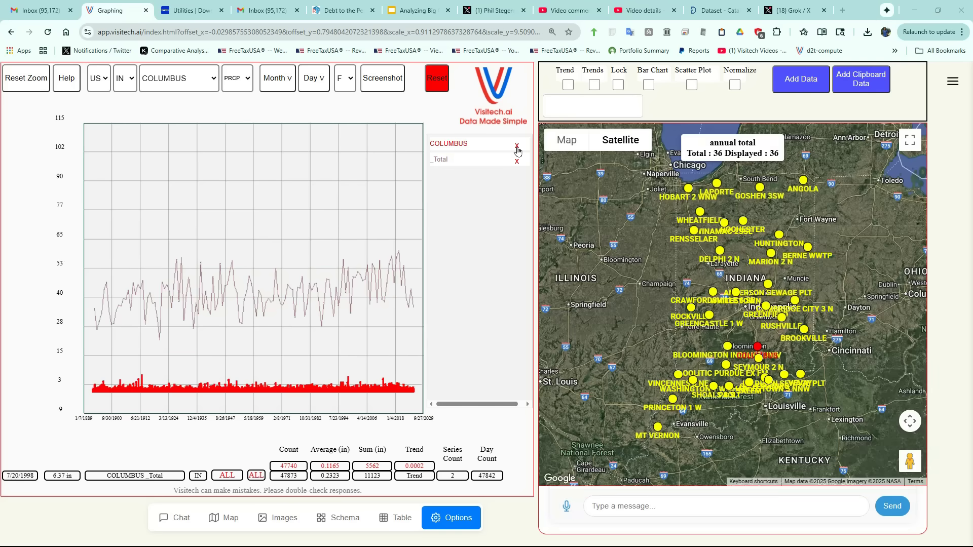
left_click(517, 148)
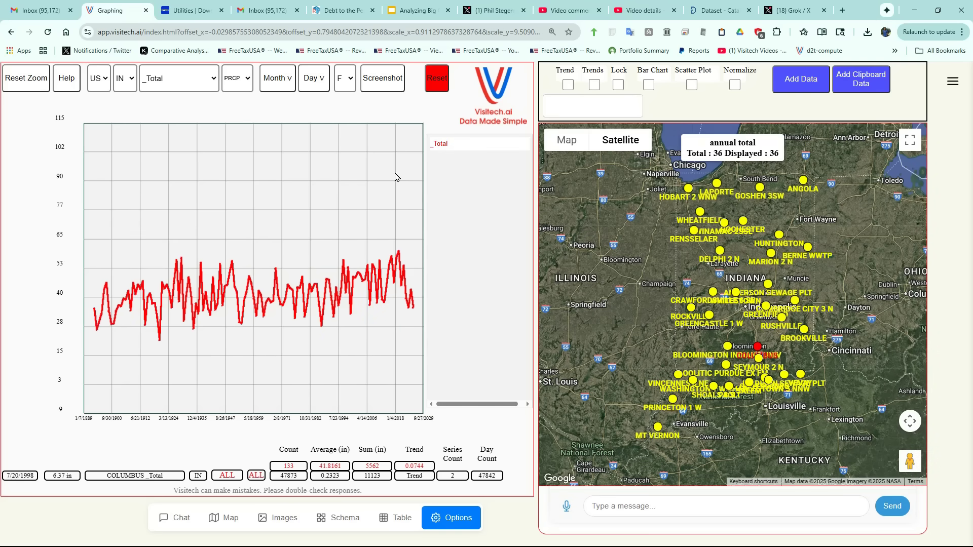
left_click(33, 79)
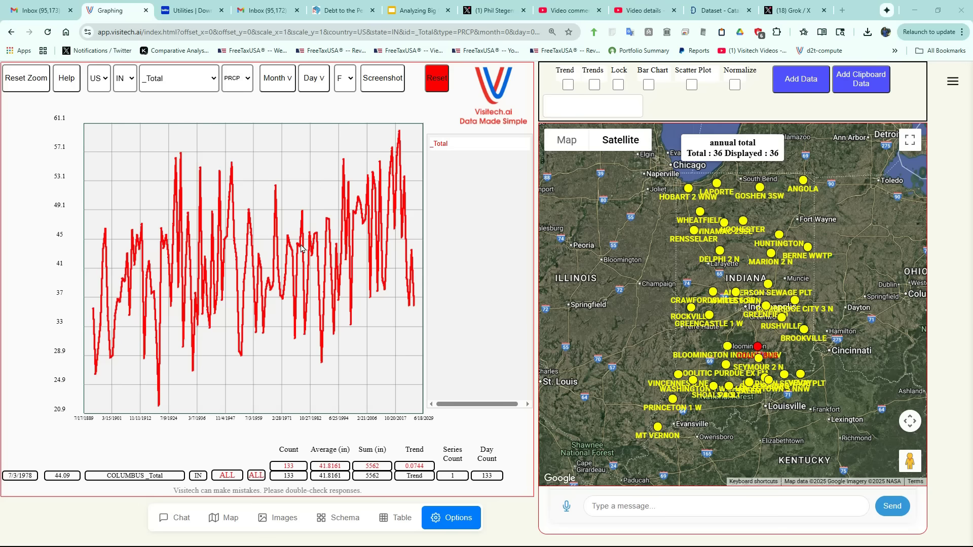
mouse_move(401, 135)
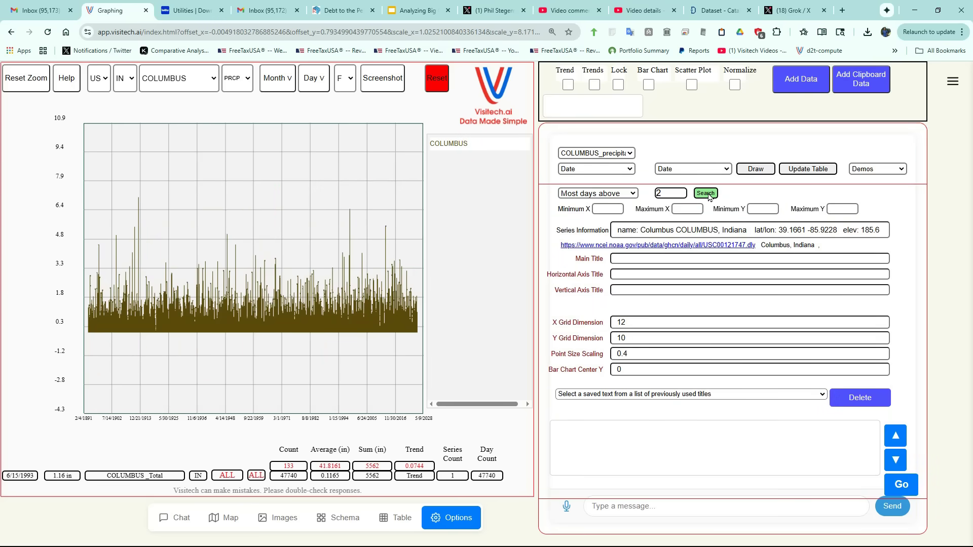
Search for the year with the most days above 2 in of rain, finding 1937 with six days
left_click(707, 194)
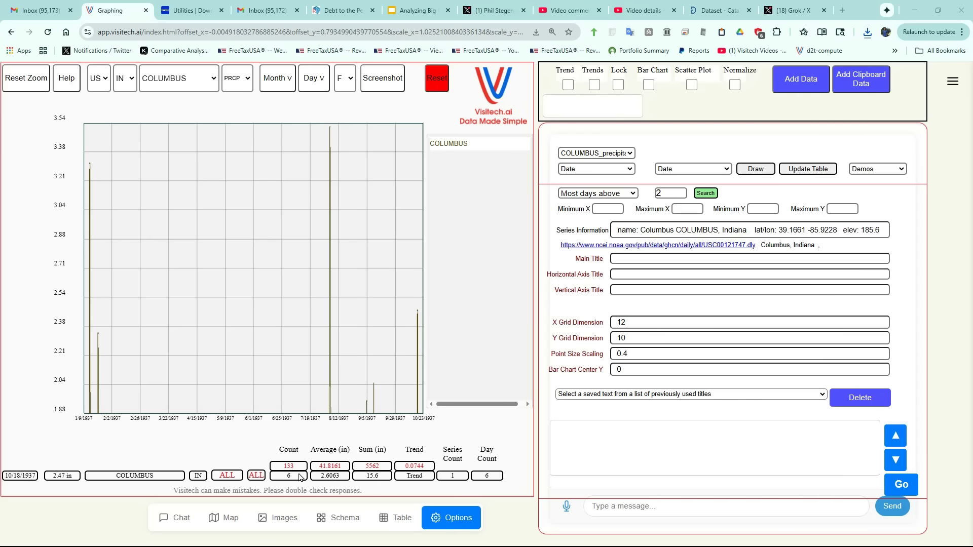
Show the Columbus station's location on a satellite map
left_click(299, 476)
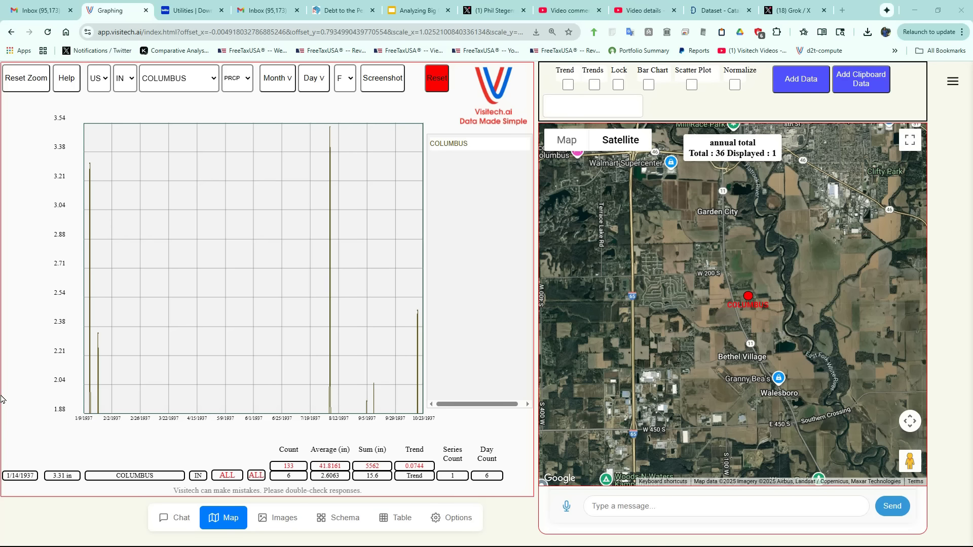
Open the Columbus station's raw NOAA NCEI file USC00121747.dly from Series Information
left_click(451, 517)
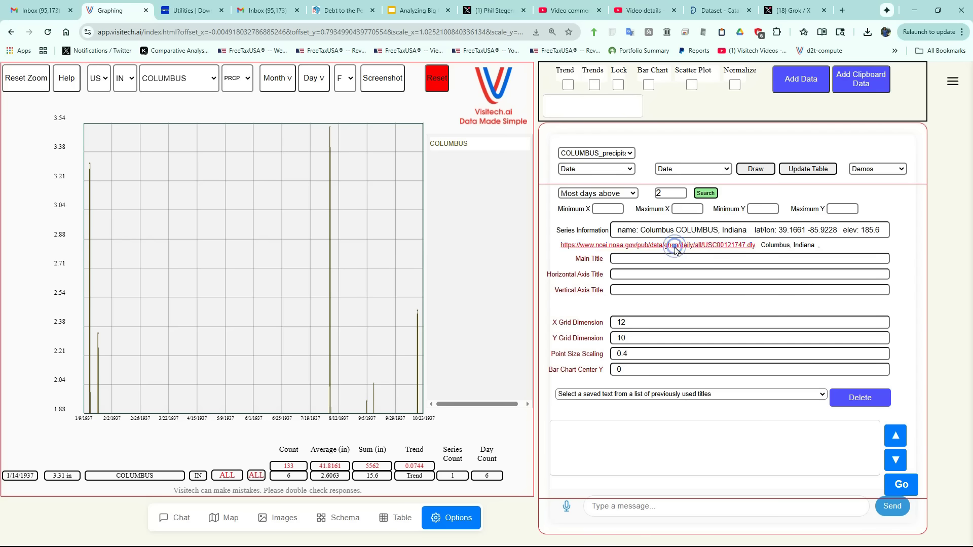
left_click(674, 245)
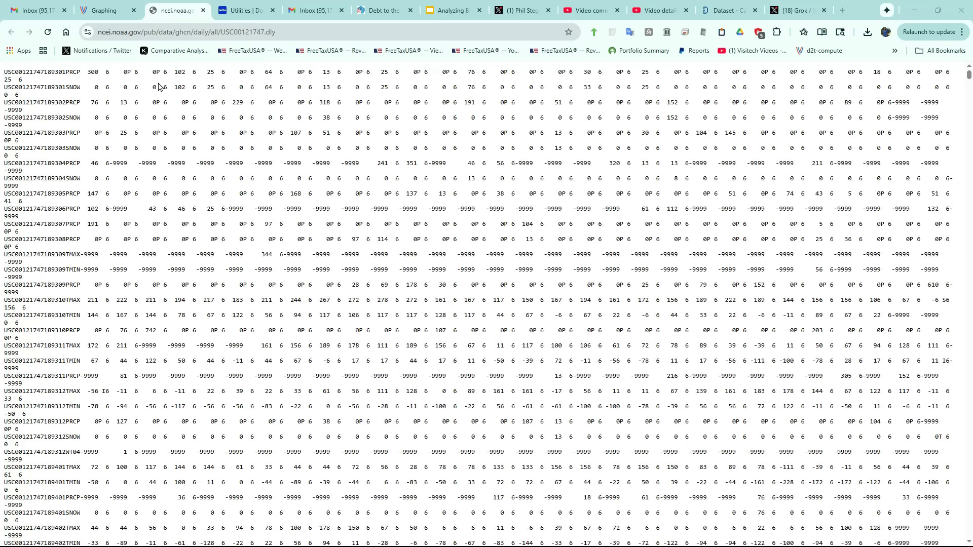
Switch back to the Visitech 'Graphing' tab showing the 1937 Columbus precipitation chart
left_click(110, 13)
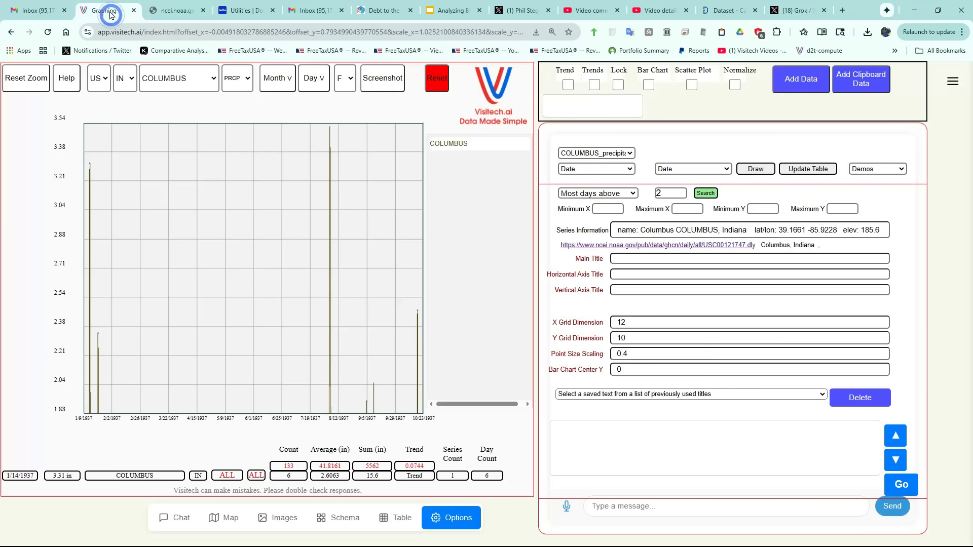